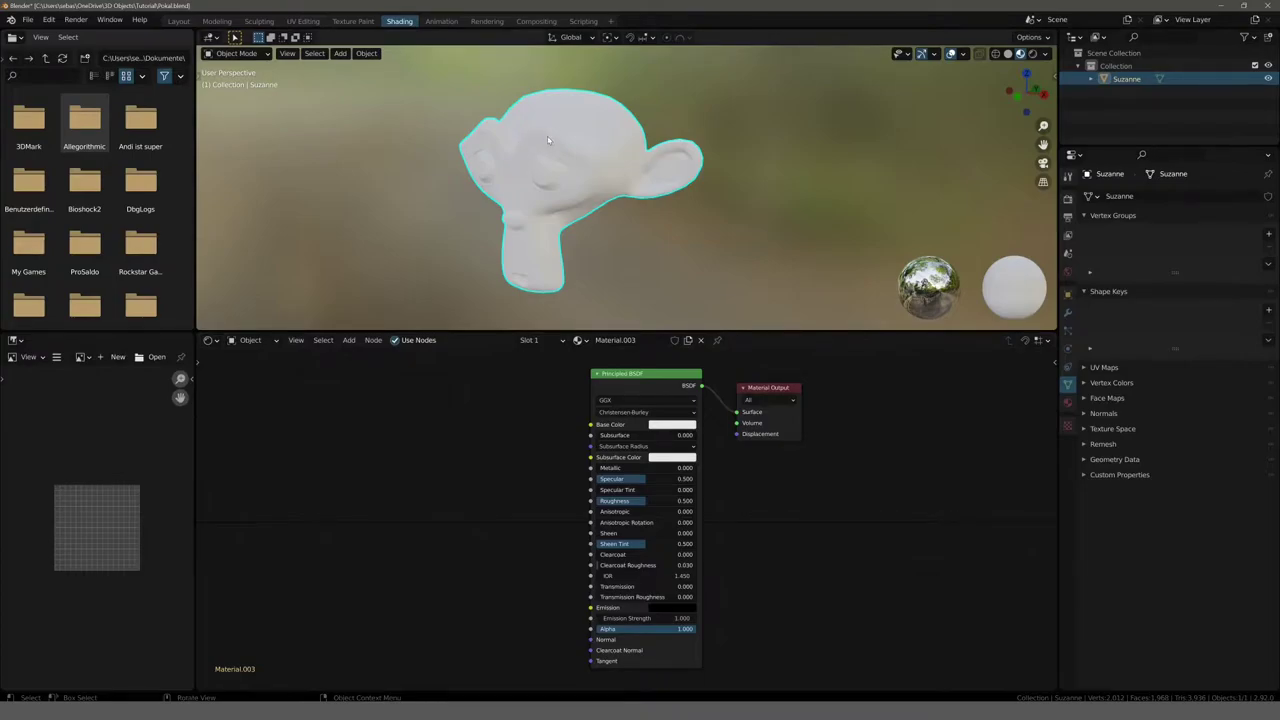
- Set Material.003's base colour to a saturated blue on the HSV colour wheel
left_click(665, 426)
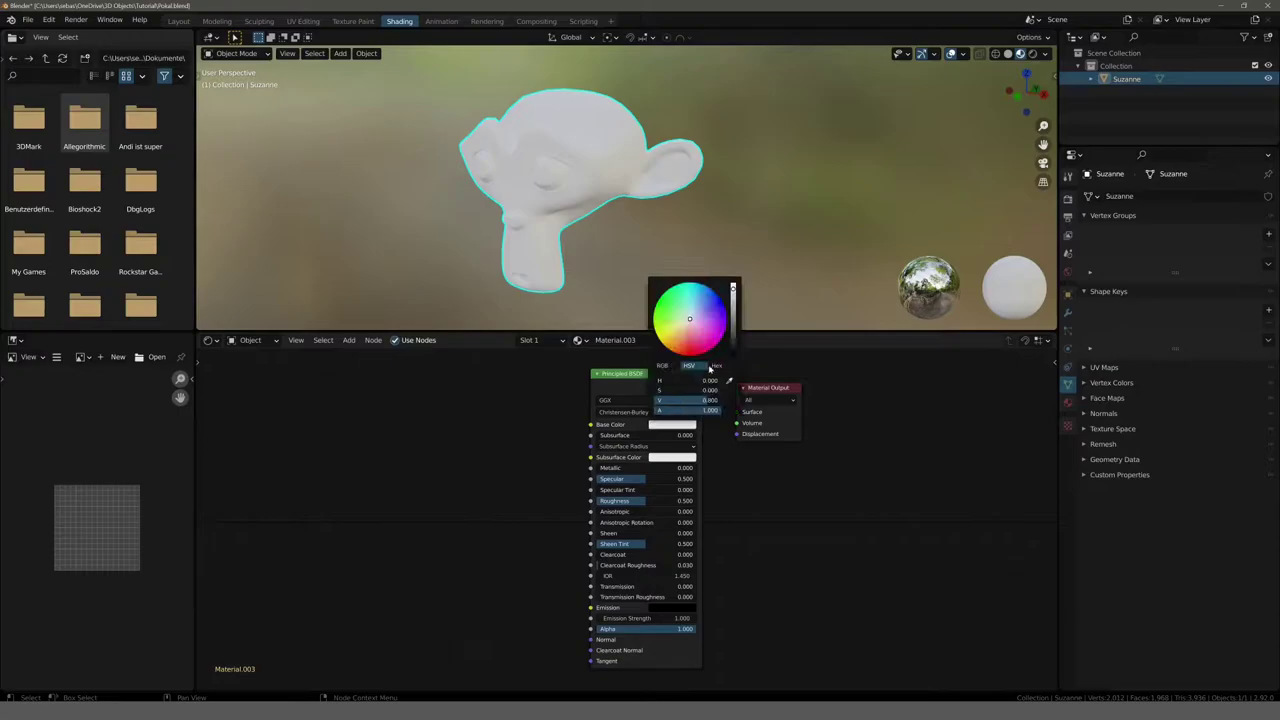
left_click(718, 294)
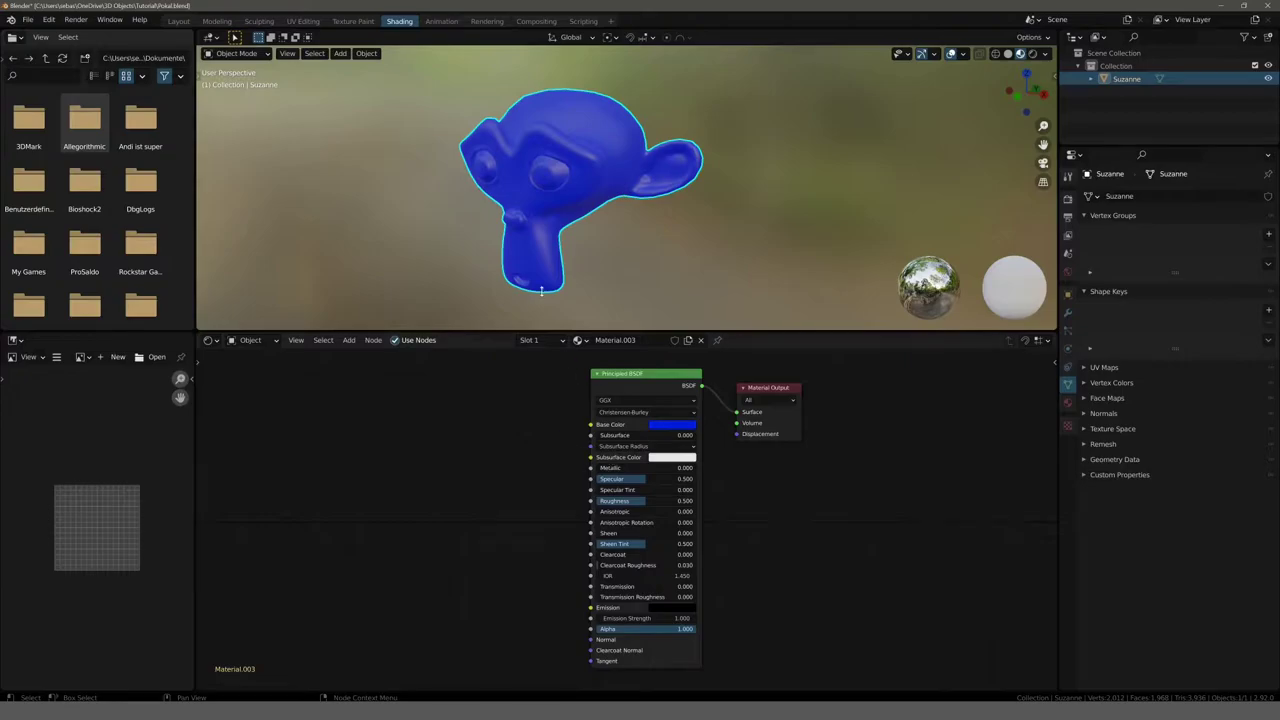
- Set the subsurface colour to magenta and raise the Subsurface amount
left_click(660, 460)
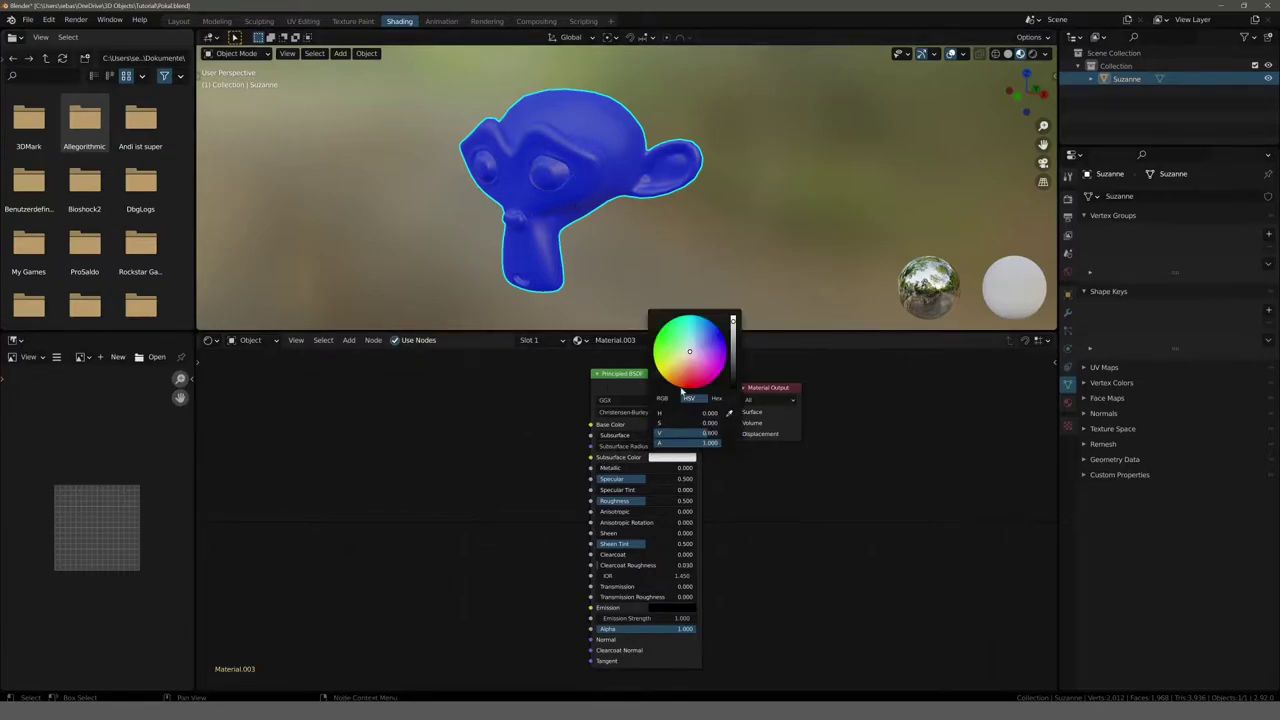
left_click_drag(690, 362, 704, 378)
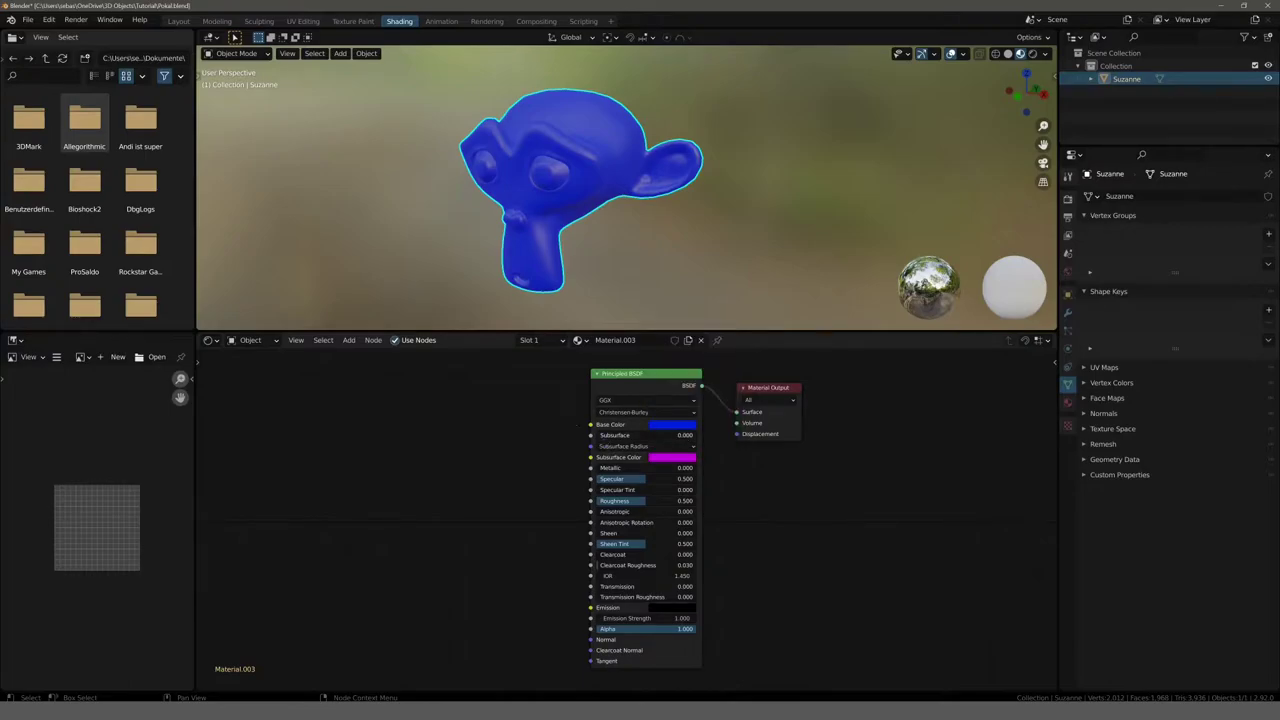
mouse_move(598, 435)
left_mouse_down()
mouse_move(646, 435)
mouse_move(598, 440)
left_mouse_up()
- Undo the subsurface changes, set Metallic to 1.0 and bring Roughness down to 0
key("BackSpace")
left_click_drag(600, 468, 690, 468)
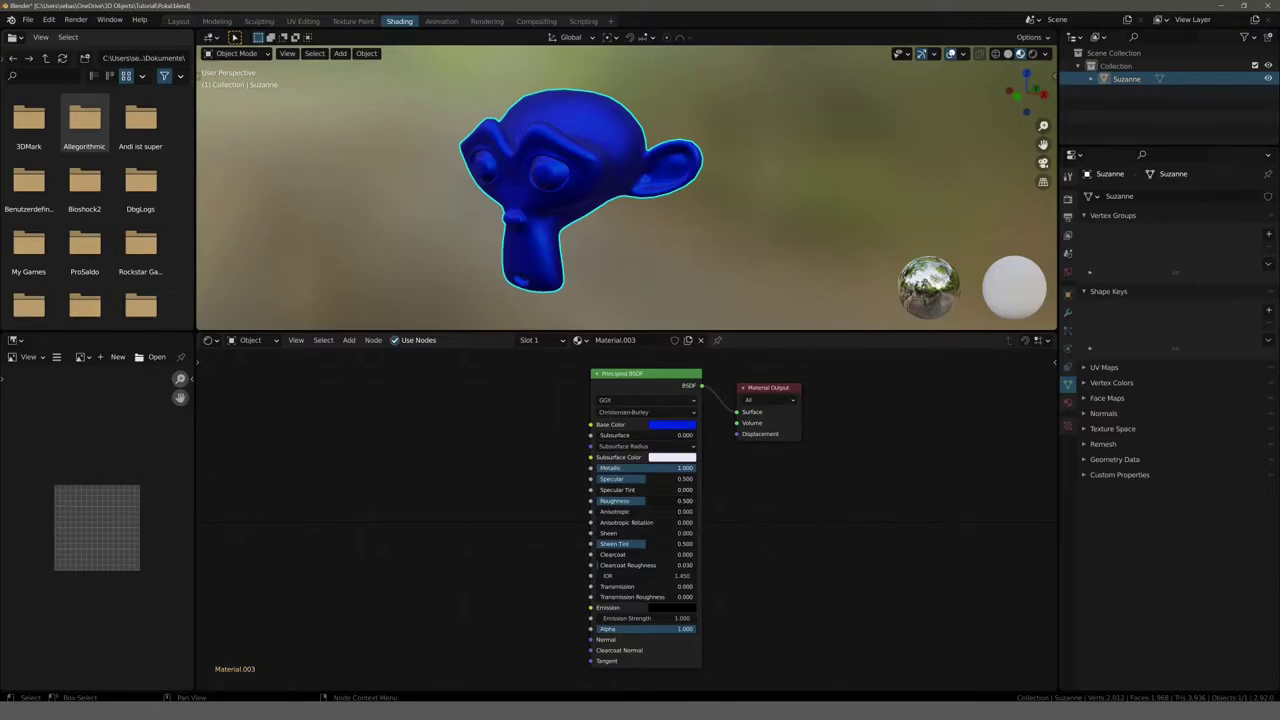
mouse_move(640, 500)
left_mouse_down()
mouse_move(694, 500)
mouse_move(640, 500)
left_mouse_up()
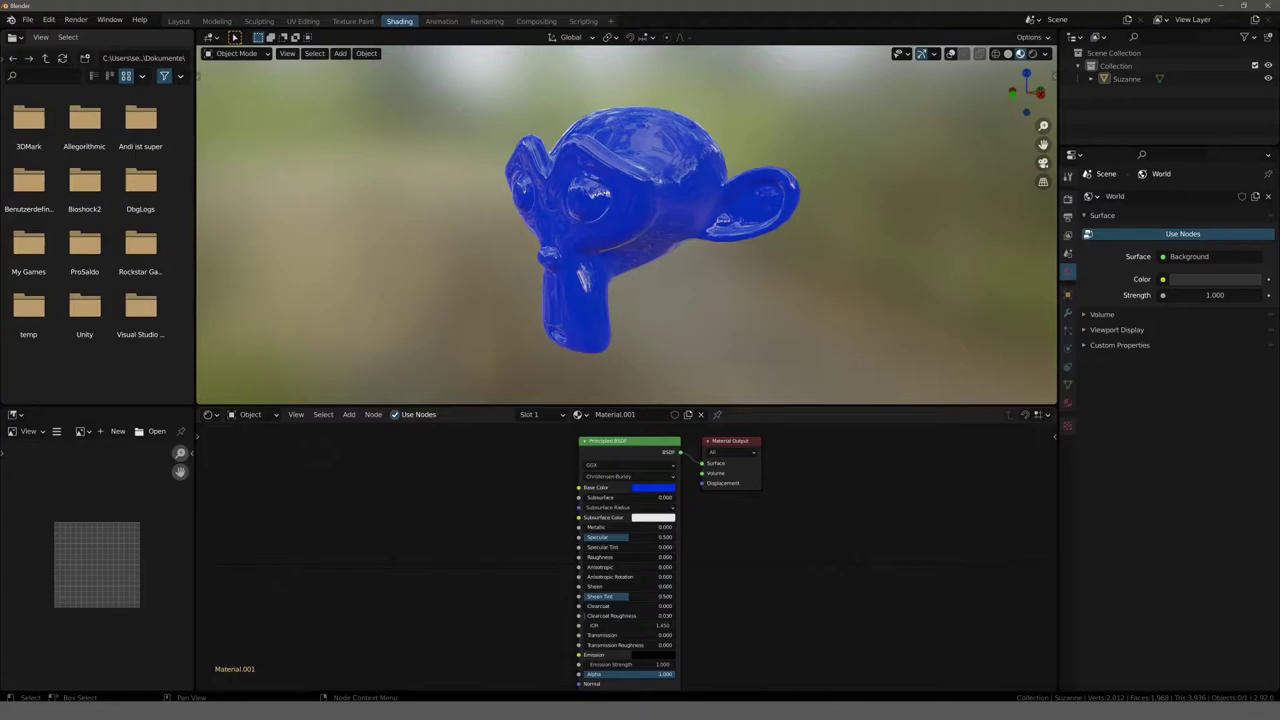
- Make Material.001 chrome: Metallic 1.0, roughness left at zero, base colour desaturated to near-white
left_click_drag(600, 557, 676, 557)
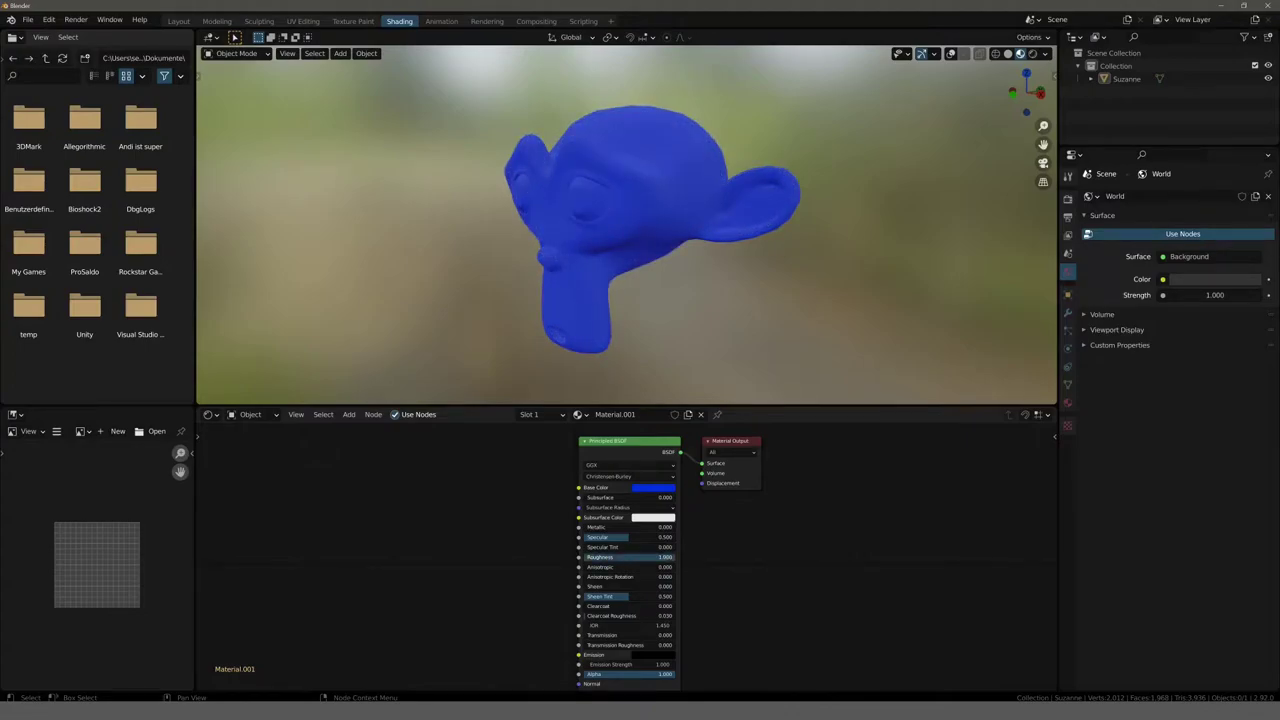
key("ctrl+z")
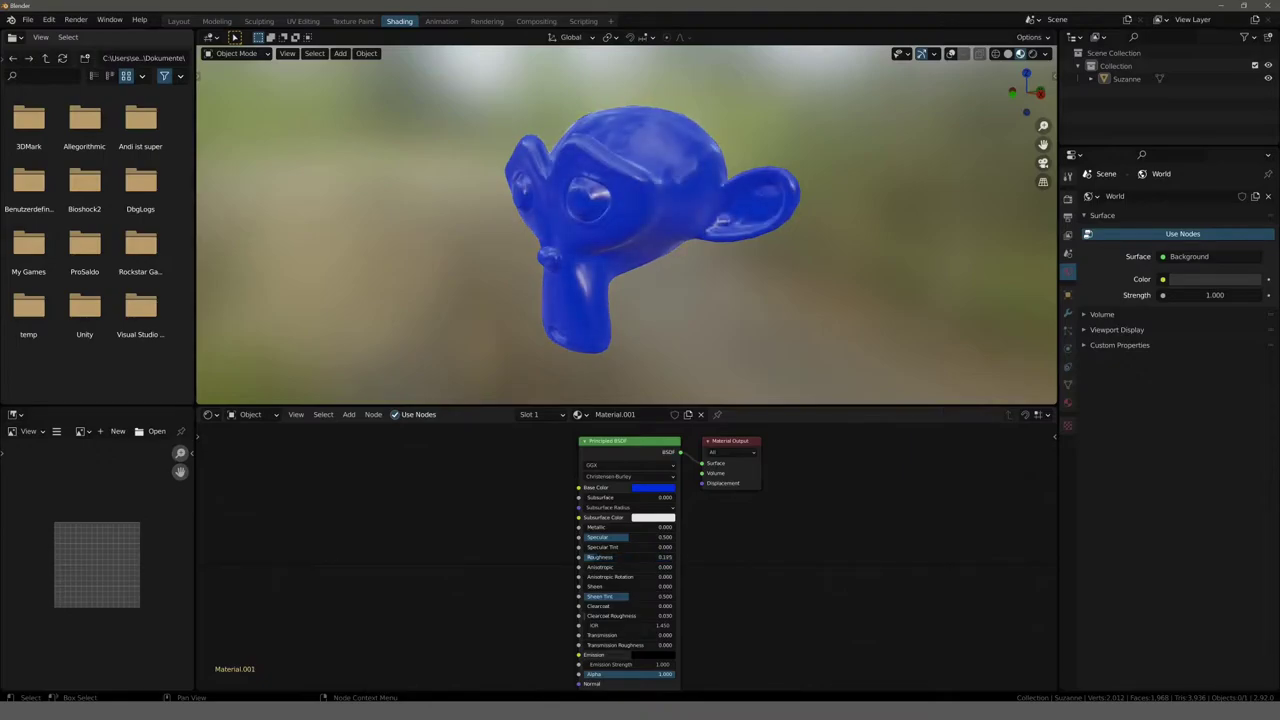
mouse_move(557, 230)
middle_mouse_down()
mouse_move(484, 286)
mouse_move(489, 271)
middle_mouse_up()
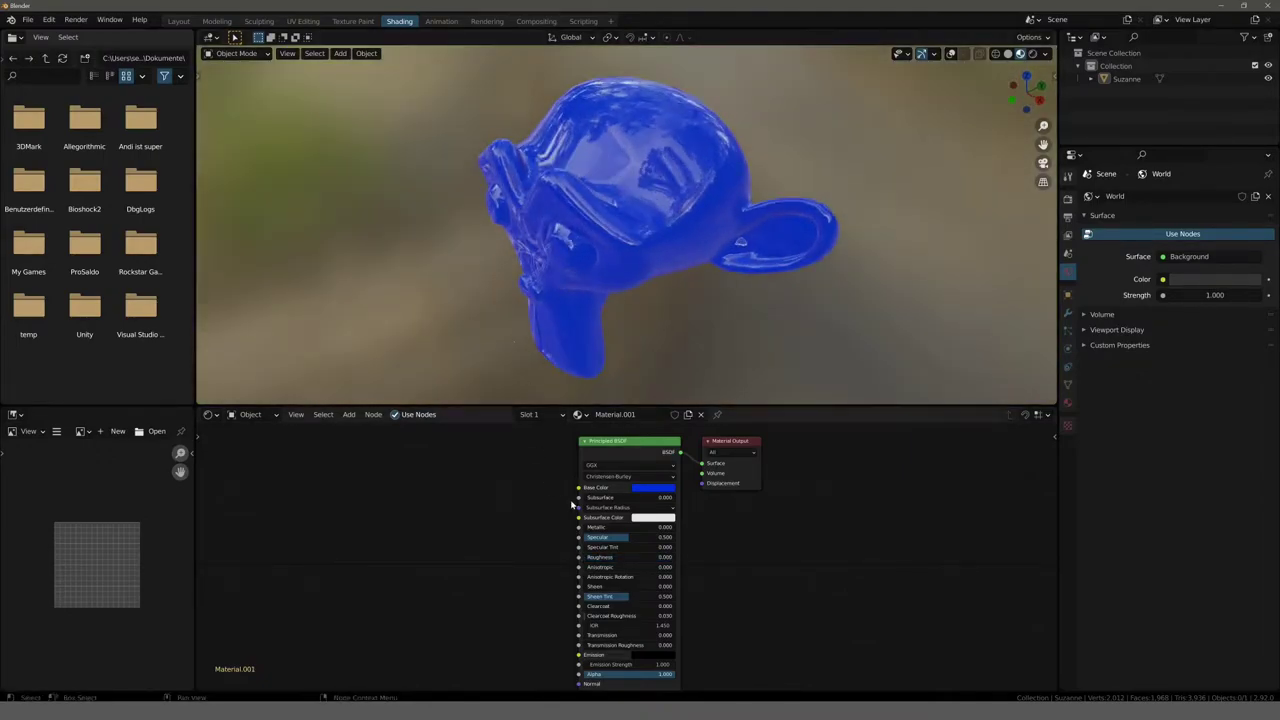
left_click_drag(600, 527, 676, 527)
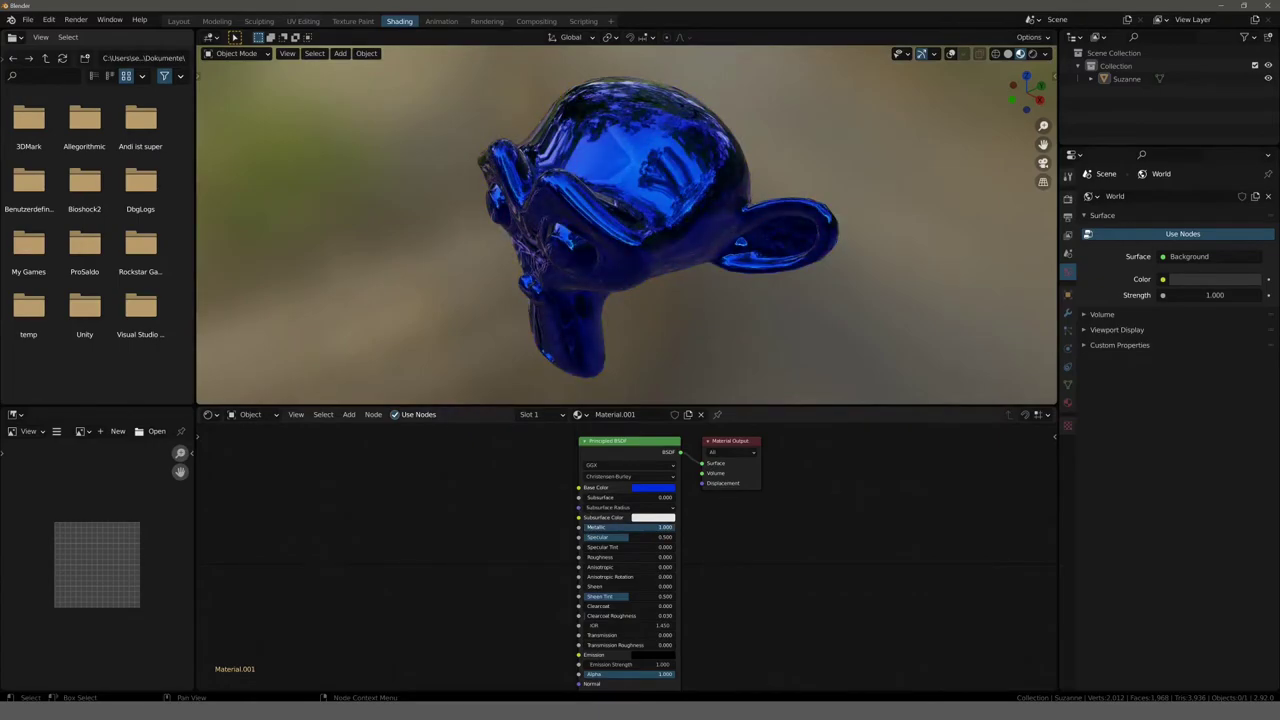
left_click(651, 488)
left_click(671, 391)
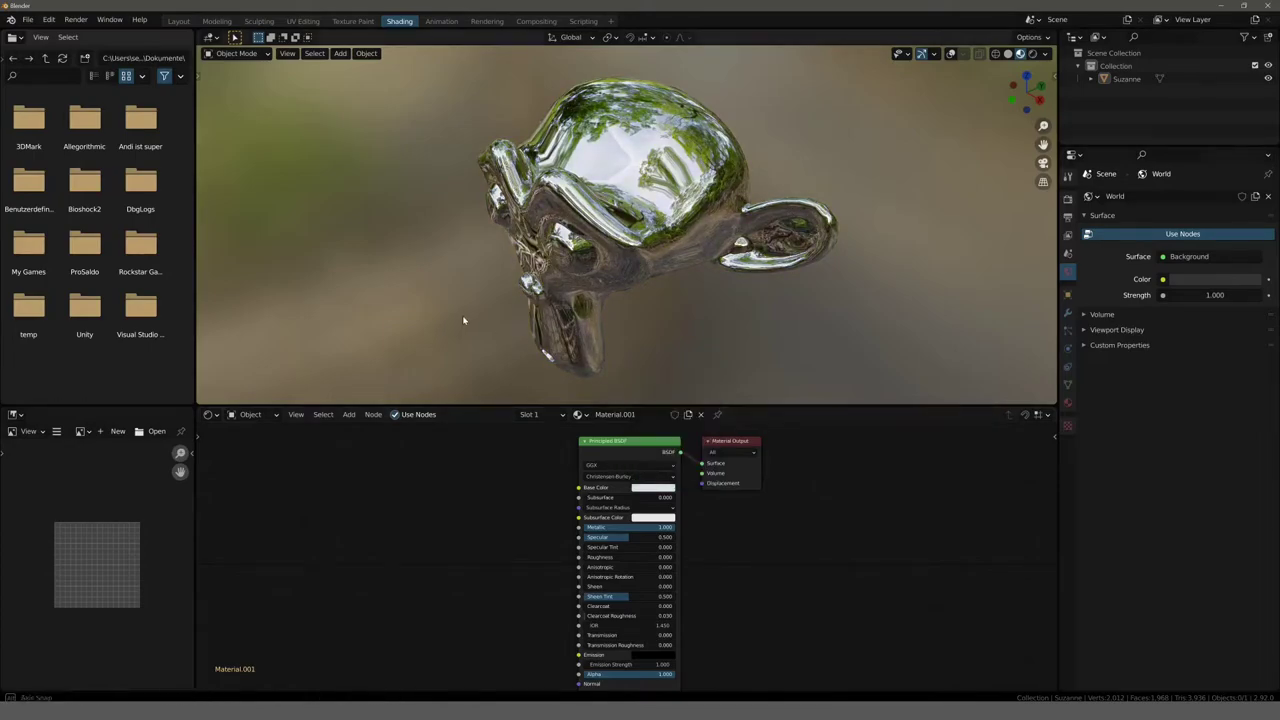
mouse_move(462, 315)
middle_mouse_down()
mouse_move(619, 263)
mouse_move(404, 347)
mouse_move(672, 257)
middle_mouse_up()
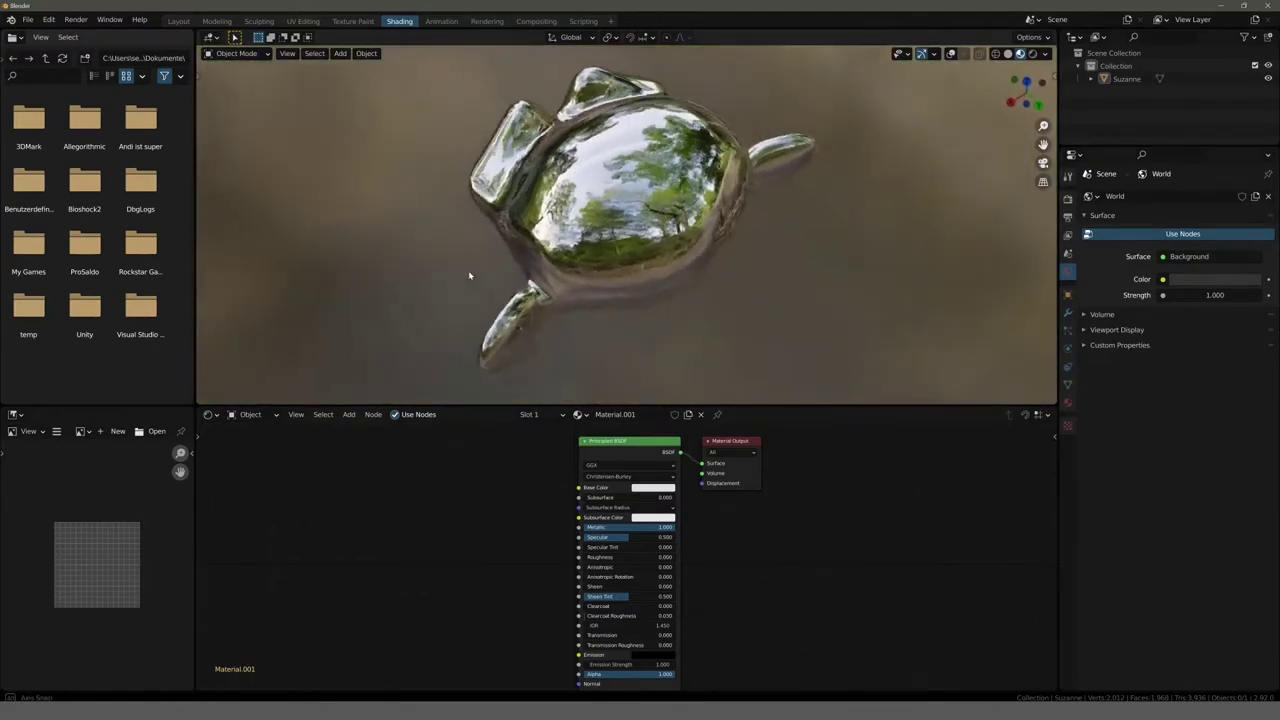
scroll(672, 257, "up", 3)
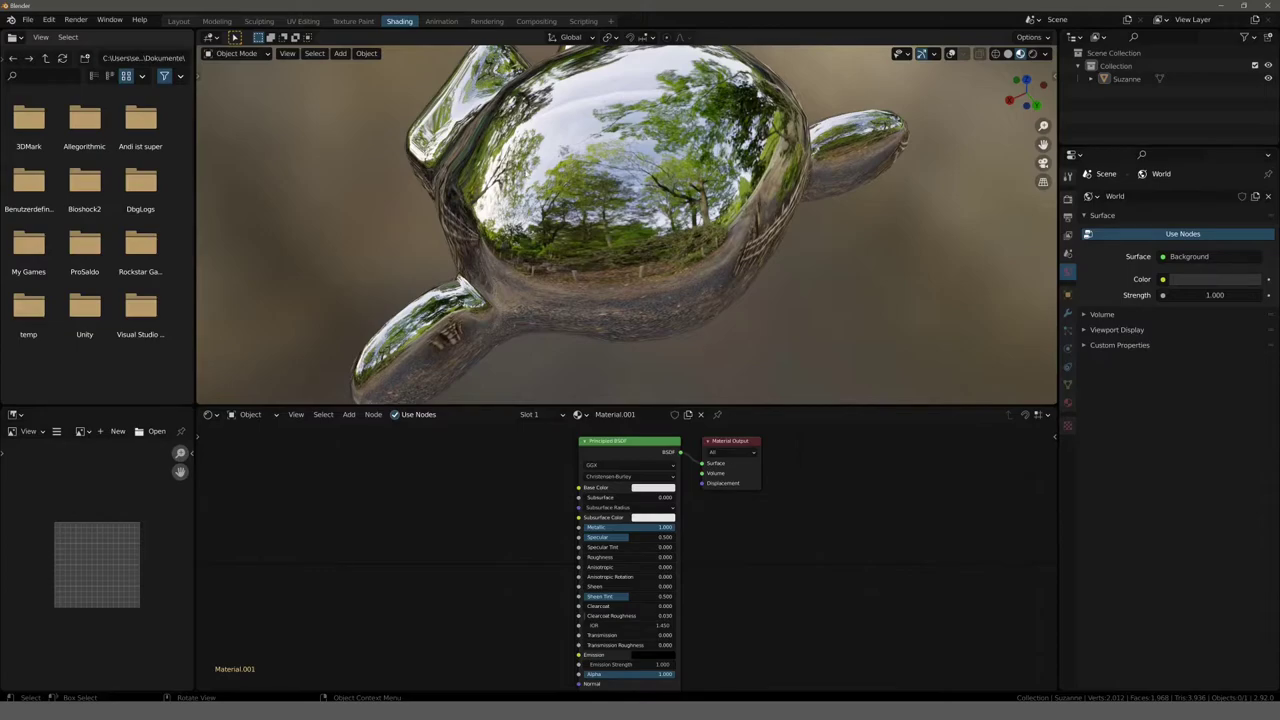
mouse_move(634, 280)
middle_mouse_down()
mouse_move(579, 211)
mouse_move(580, 189)
mouse_move(640, 203)
mouse_move(668, 238)
mouse_move(606, 266)
mouse_move(749, 277)
mouse_move(757, 246)
mouse_move(637, 183)
mouse_move(520, 188)
mouse_move(437, 151)
mouse_move(254, 197)
mouse_move(674, 186)
middle_mouse_up()
scroll(637, 183, "down", 5)
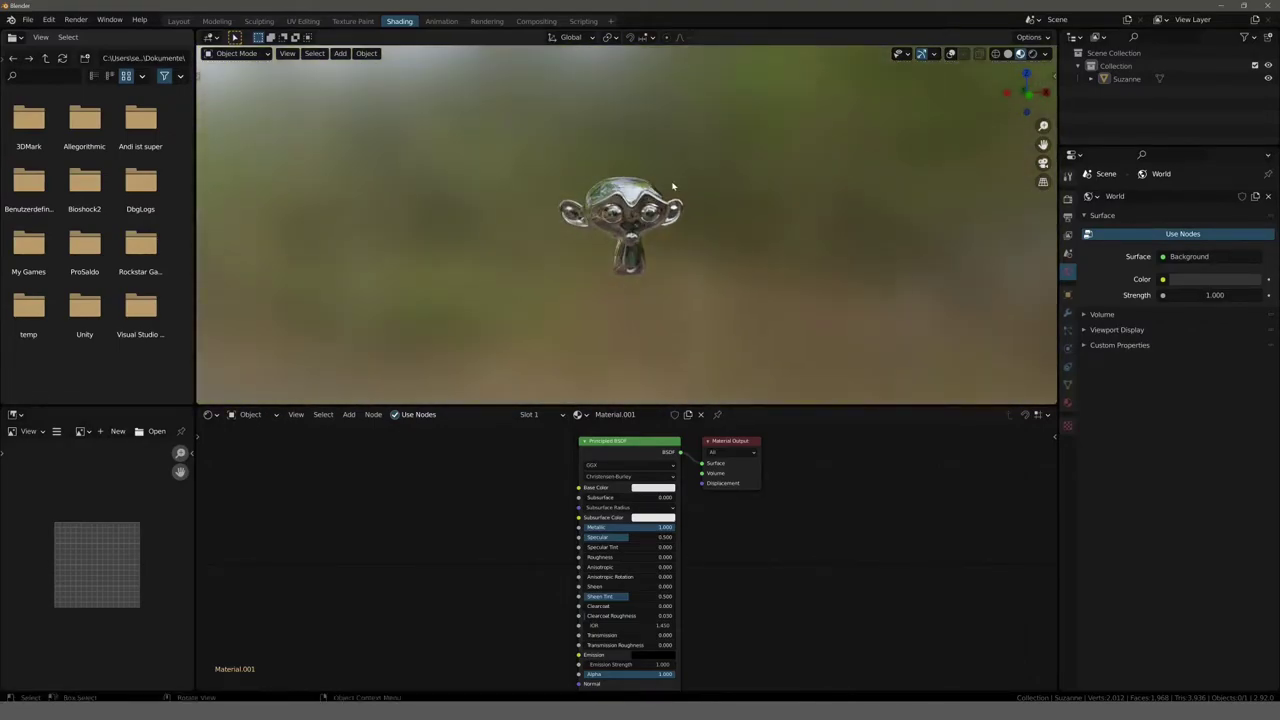
- Set the viewport shading environment Blur to 0 and view the sharp sky
left_click(1046, 55)
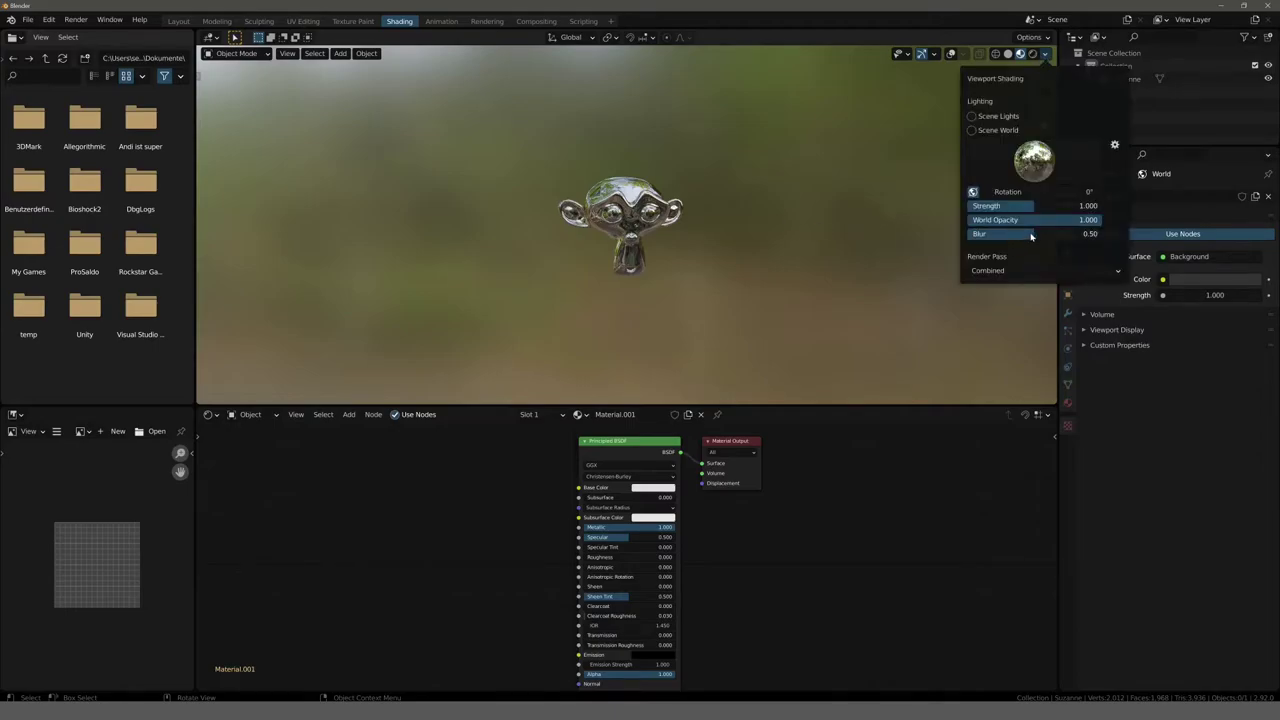
left_click_drag(1014, 233, 970, 234)
mouse_move(754, 204)
middle_mouse_down()
mouse_move(604, 133)
mouse_move(491, 206)
mouse_move(374, 243)
mouse_move(294, 204)
mouse_move(302, 196)
middle_mouse_up()
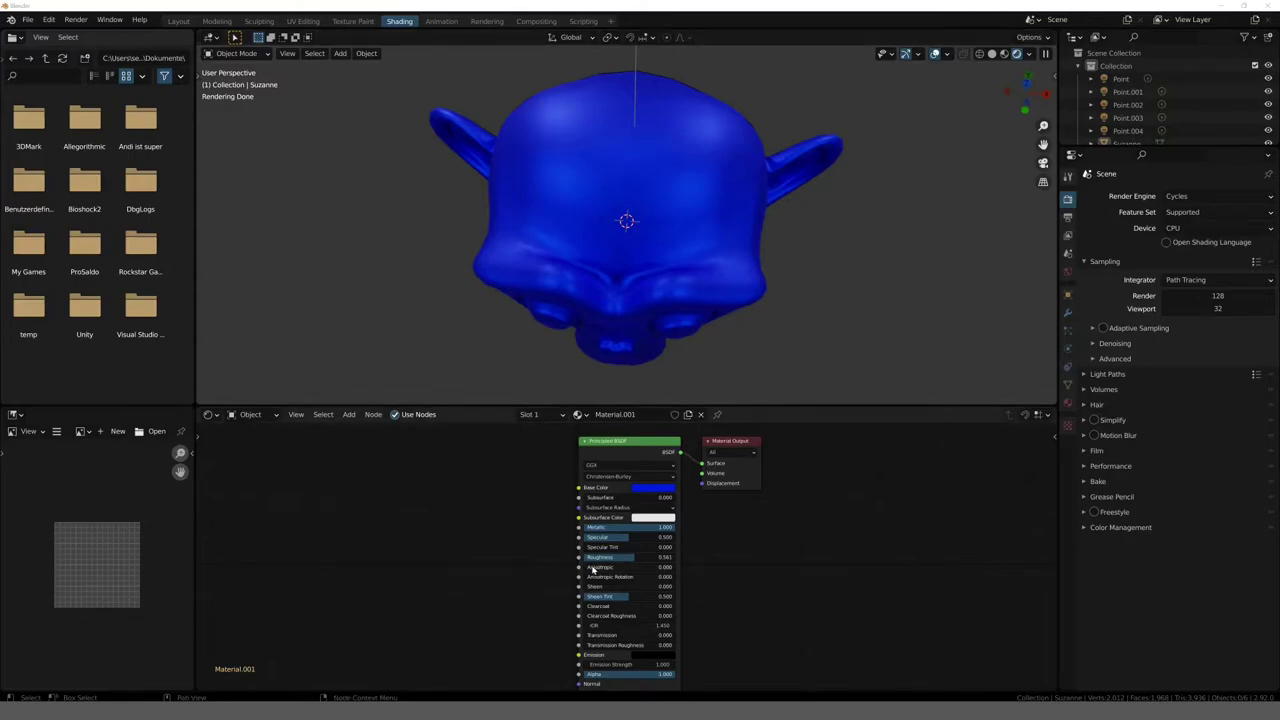
- Raise Anisotropic to 1 and Anisotropic Rotation to about 0.19 on Suzanne's material
left_click_drag(590, 567, 628, 567)
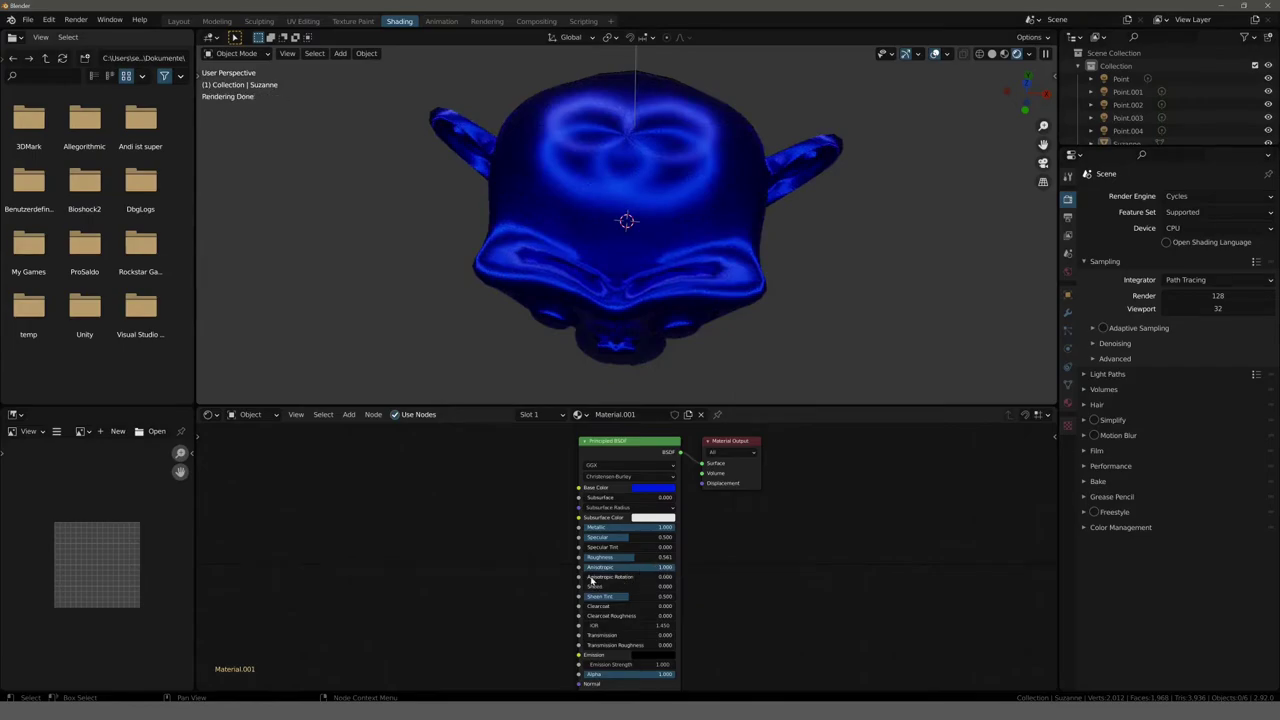
left_click_drag(591, 580, 620, 580)
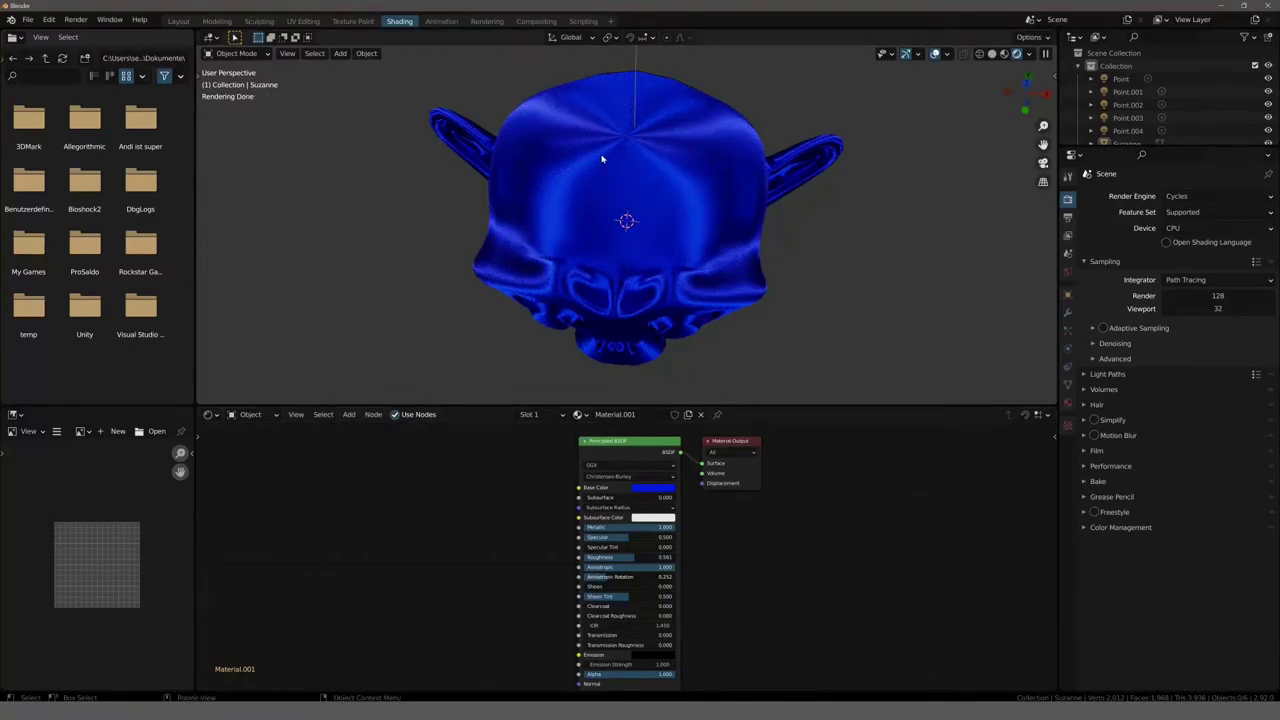
middle_click_drag(602, 158, 475, 117)
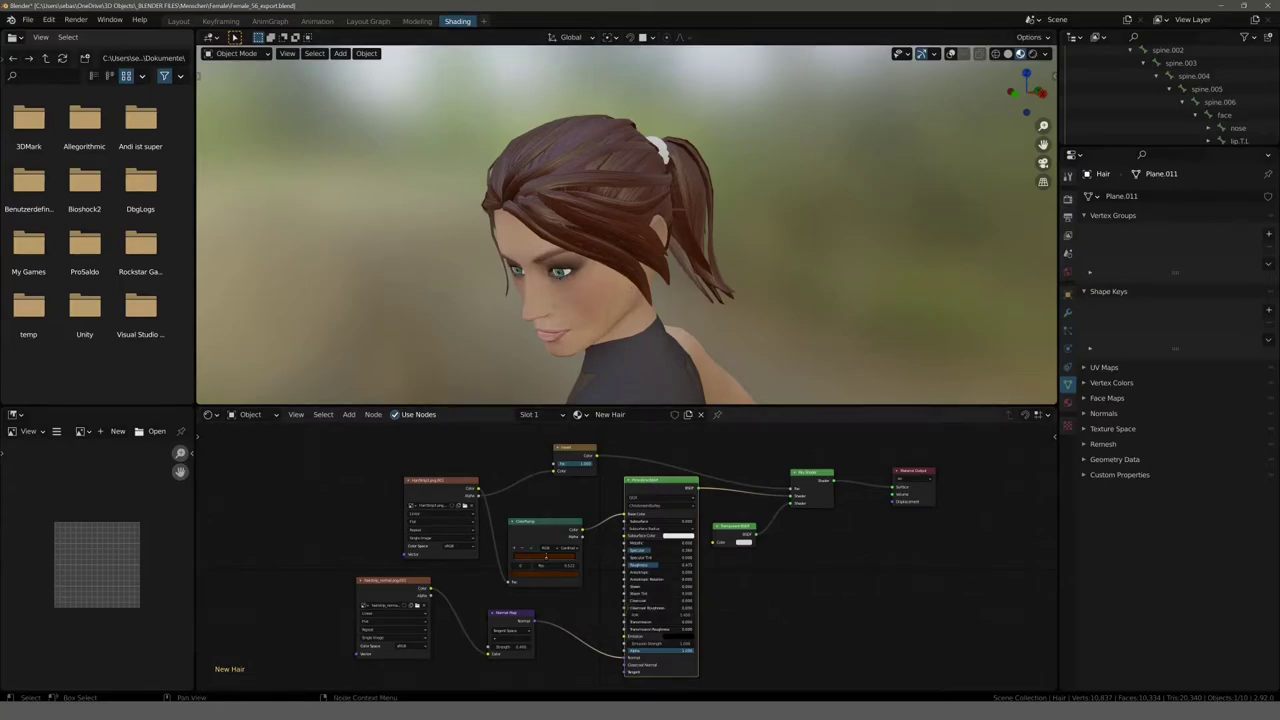
- Raise Sheen and Sheen Tint on the hair's Principled BSDF and view the hair from behind
left_click_drag(632, 587, 692, 587)
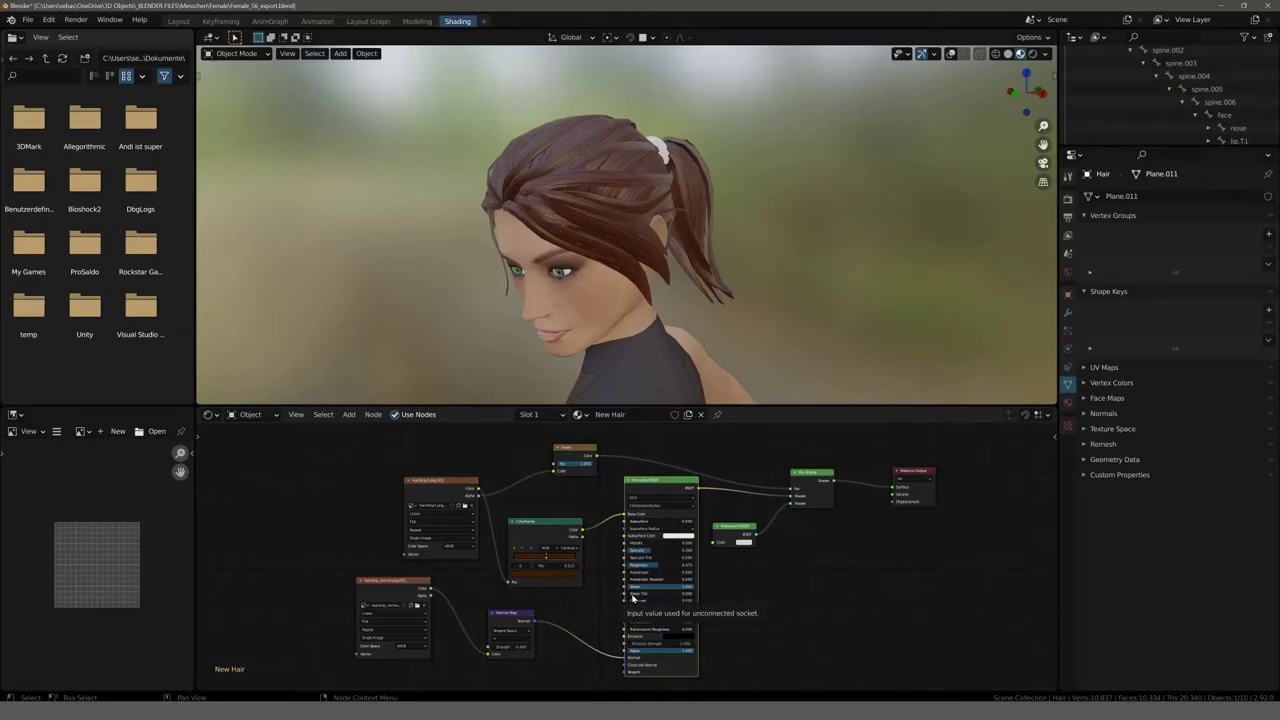
mouse_move(648, 593)
left_mouse_down()
mouse_move(694, 593)
mouse_move(640, 588)
left_mouse_up()
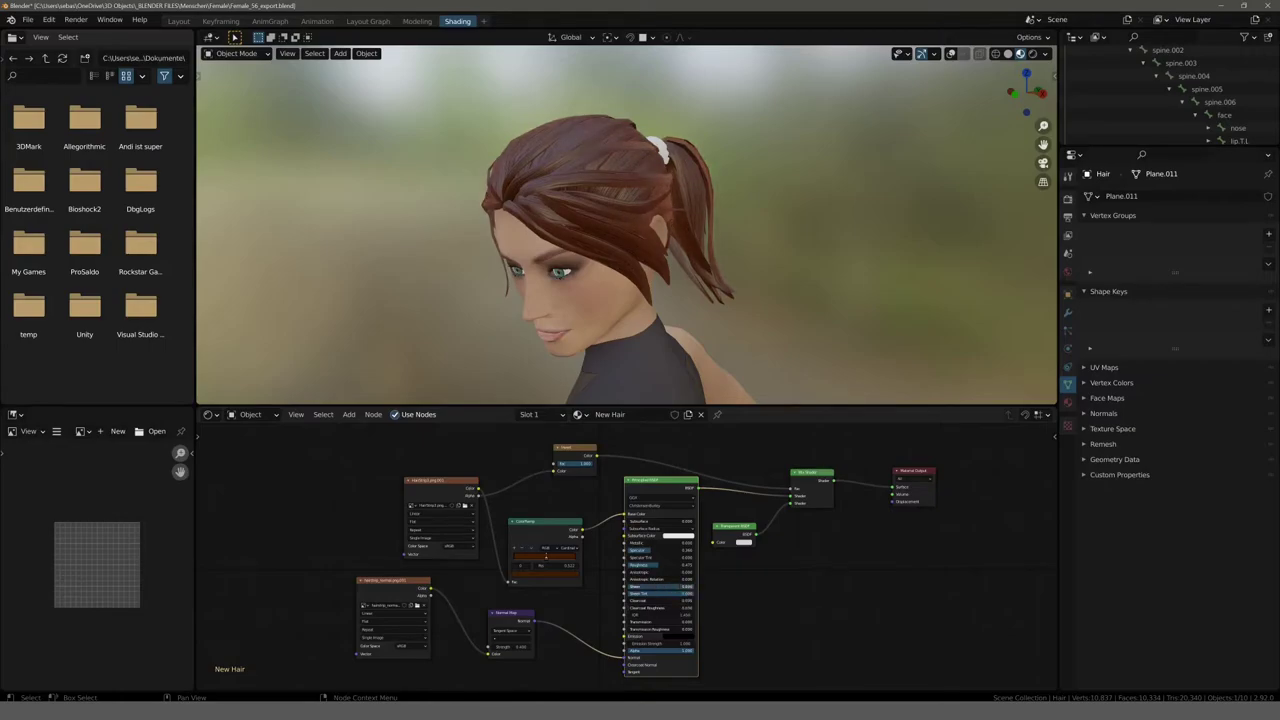
left_click_drag(640, 588, 689, 548)
mouse_move(600, 300)
middle_mouse_down()
mouse_move(544, 298)
mouse_move(496, 346)
mouse_move(546, 353)
mouse_move(770, 299)
middle_mouse_up()
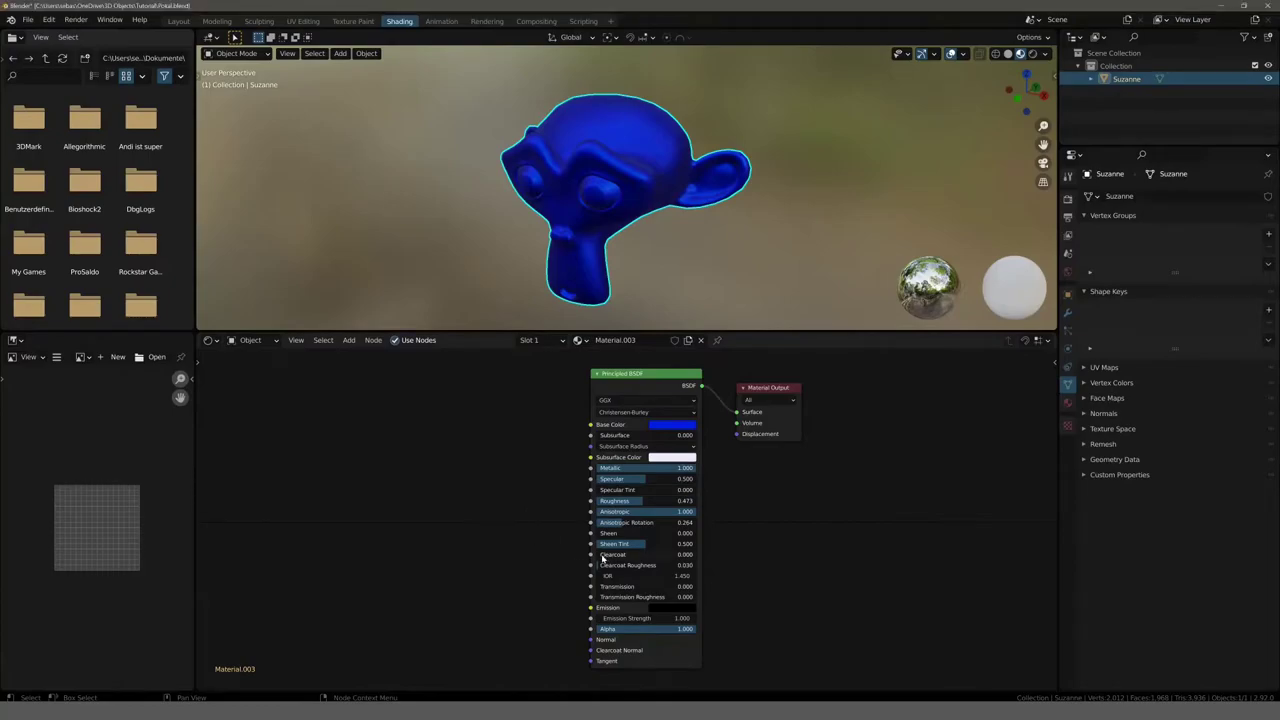
- Set Clearcoat to 1.000, test Clearcoat Roughness, and return from the IOR reference table
left_click_drag(603, 558, 704, 558)
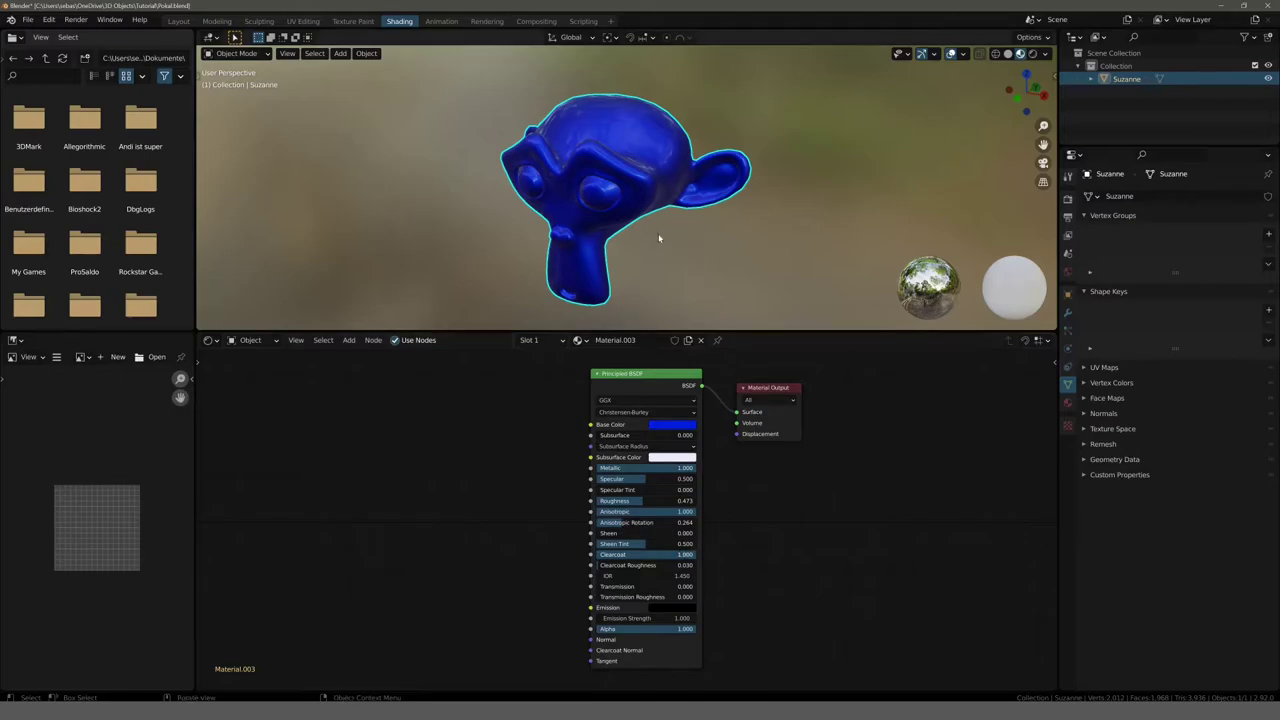
mouse_move(633, 183)
middle_mouse_down()
mouse_move(567, 219)
mouse_move(576, 176)
middle_mouse_up()
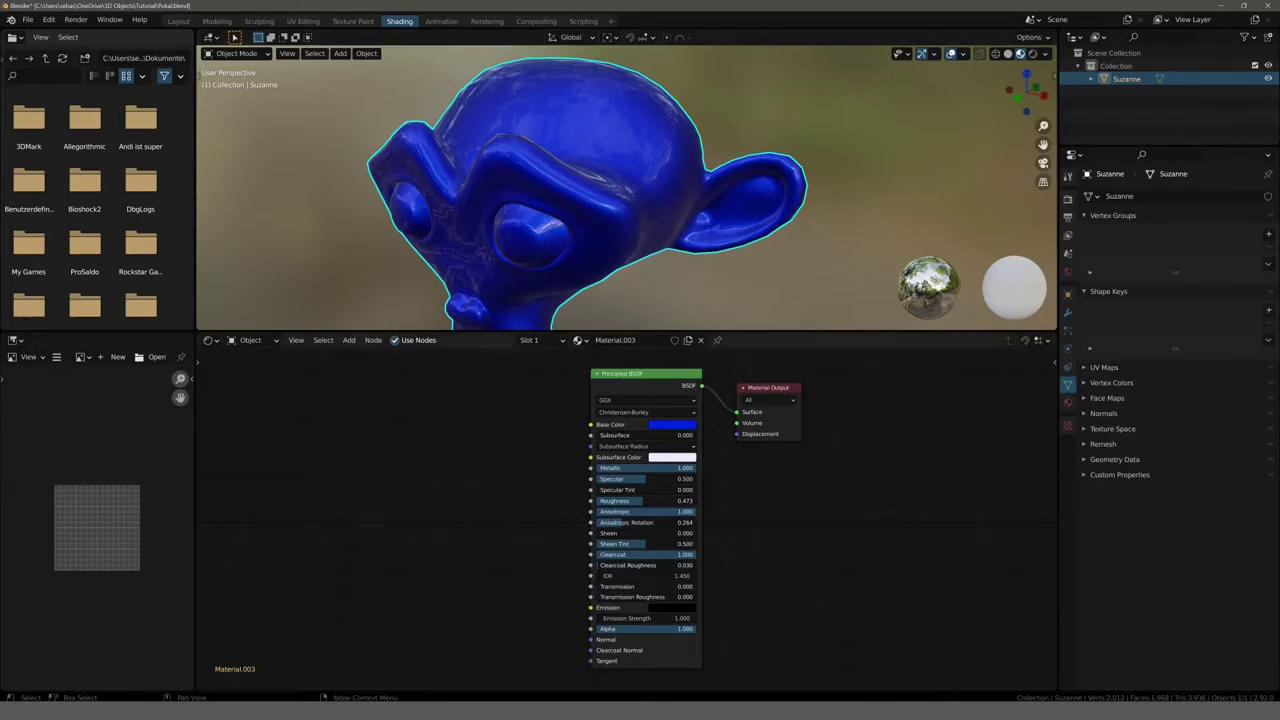
mouse_move(615, 565)
left_mouse_down()
mouse_move(660, 565)
mouse_move(605, 565)
left_mouse_up()
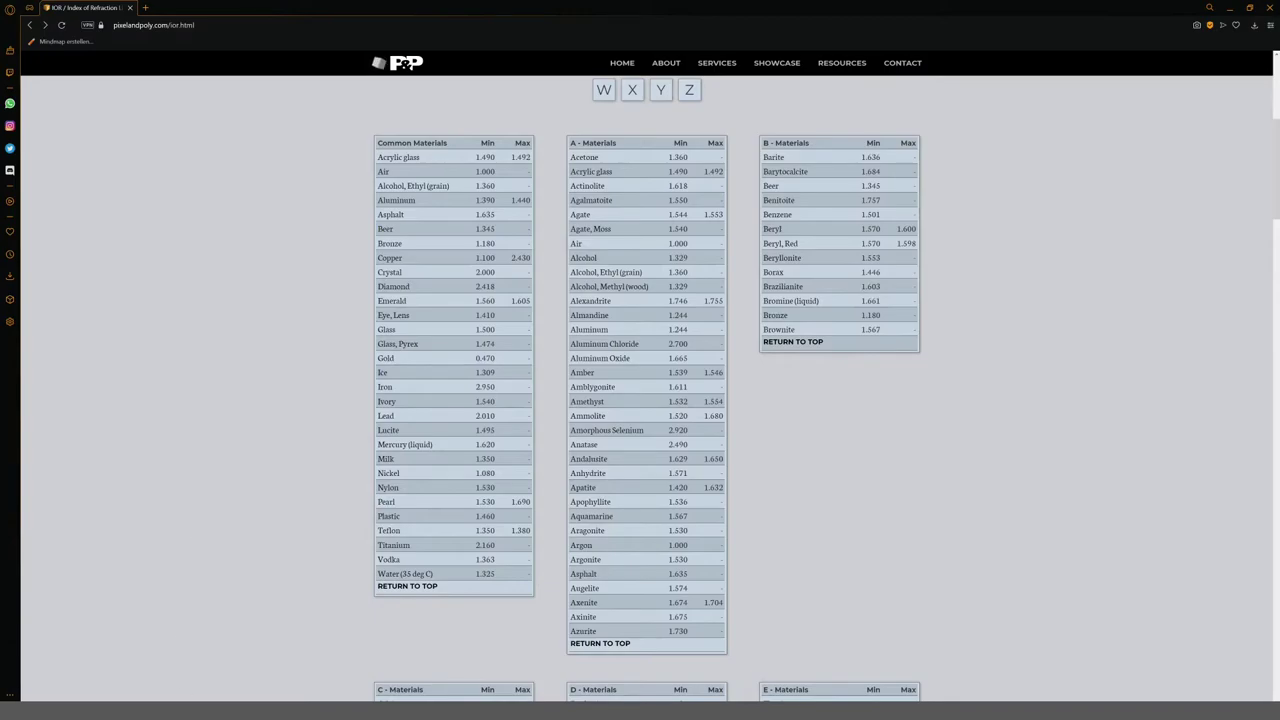
left_click(215, 665)
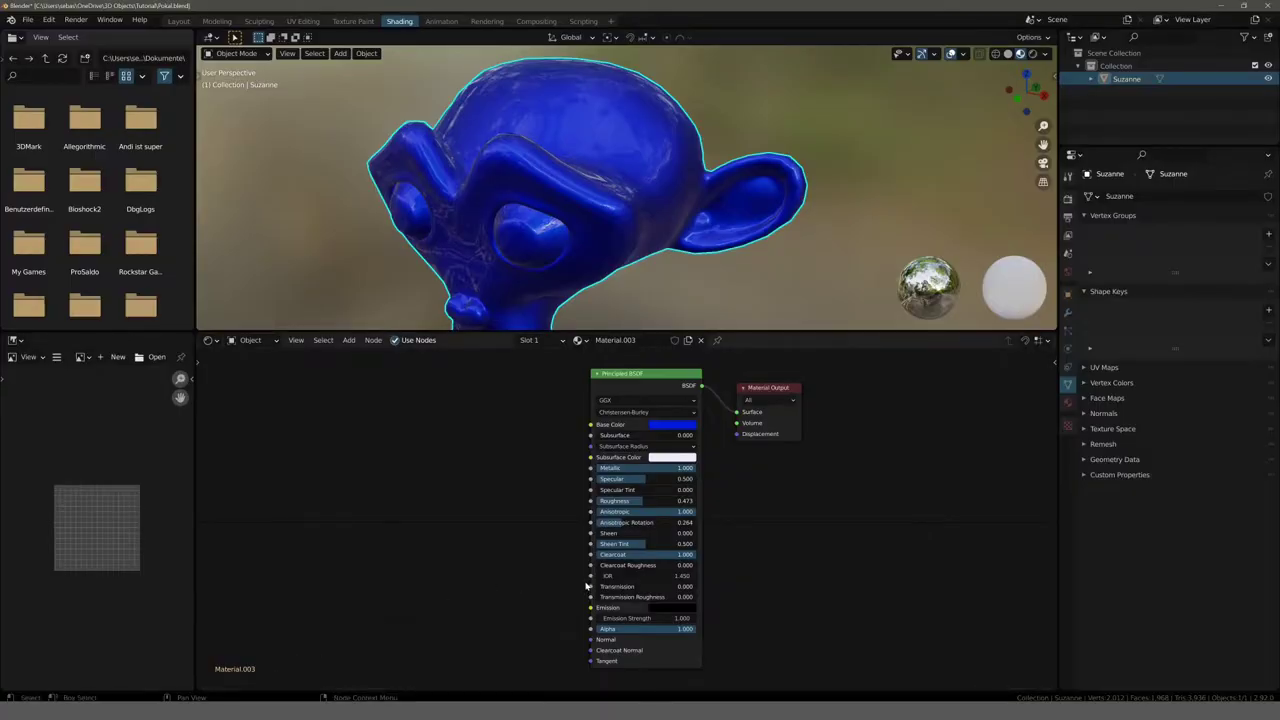
left_click(680, 576)
key("Return")
- Set Transmission to 1.000 and Metallic to 0.000, keeping Transmission Roughness at 0.000
left_click_drag(612, 587, 660, 587)
scroll(560, 200, "down", 5)
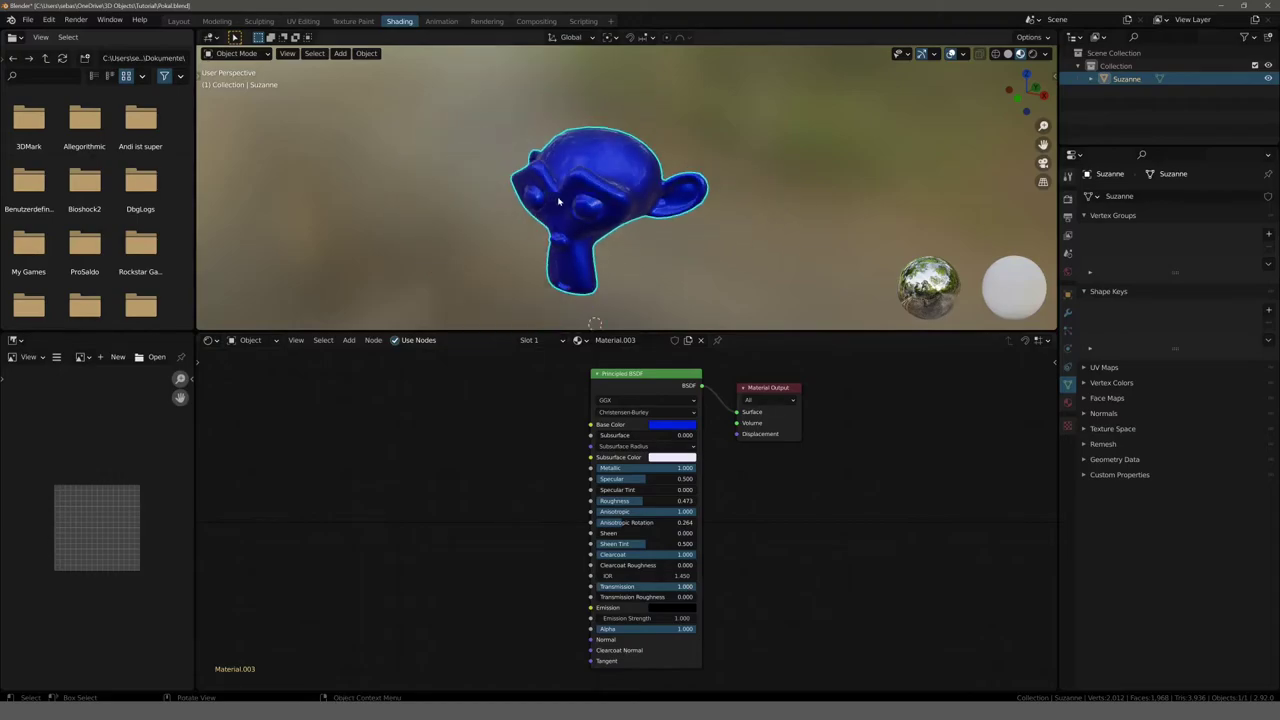
mouse_move(560, 200)
middle_mouse_down()
mouse_move(522, 204)
mouse_move(428, 166)
mouse_move(351, 166)
mouse_move(388, 208)
mouse_move(417, 189)
middle_mouse_up()
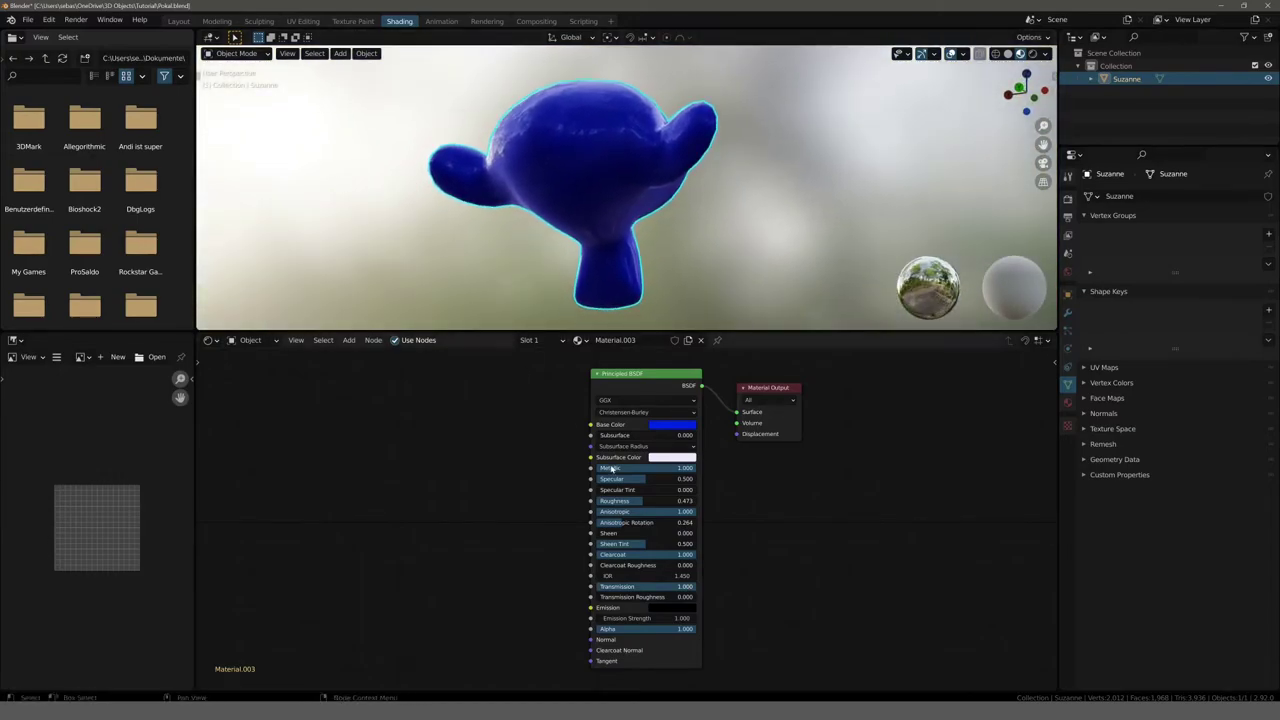
left_click_drag(678, 470, 596, 470)
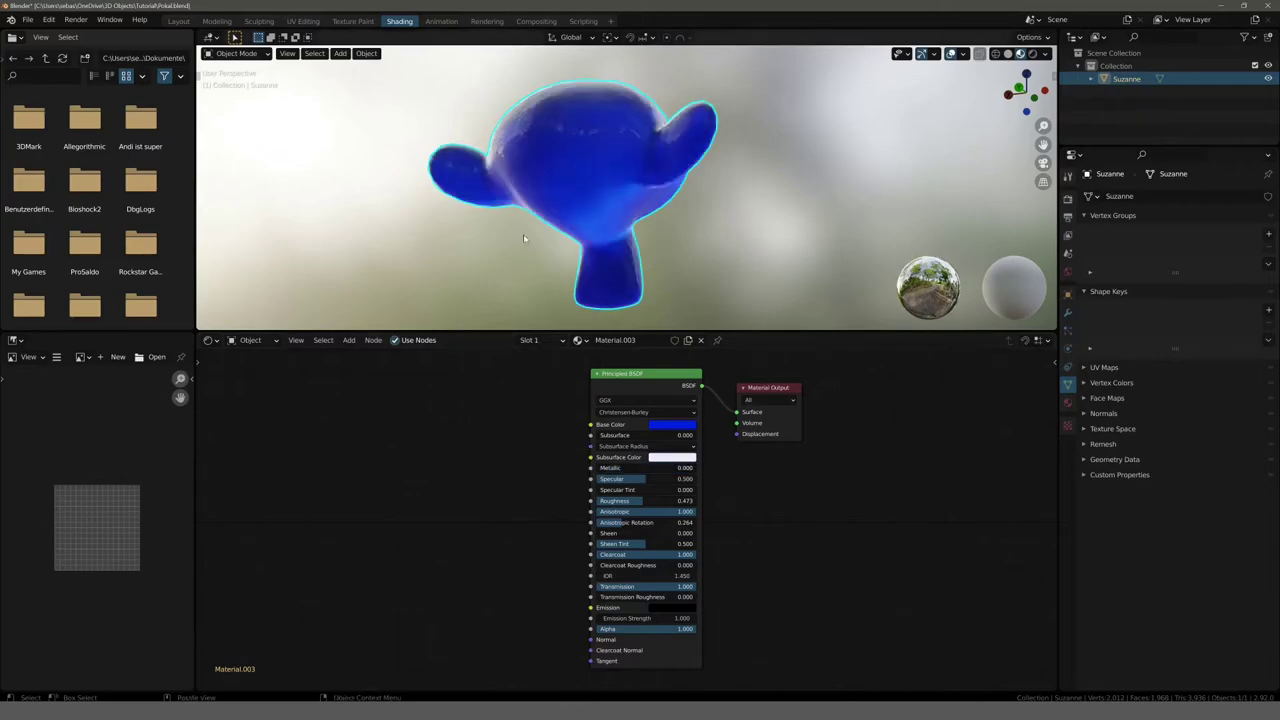
mouse_move(523, 234)
middle_mouse_down()
mouse_move(511, 250)
mouse_move(377, 260)
mouse_move(530, 260)
middle_mouse_up()
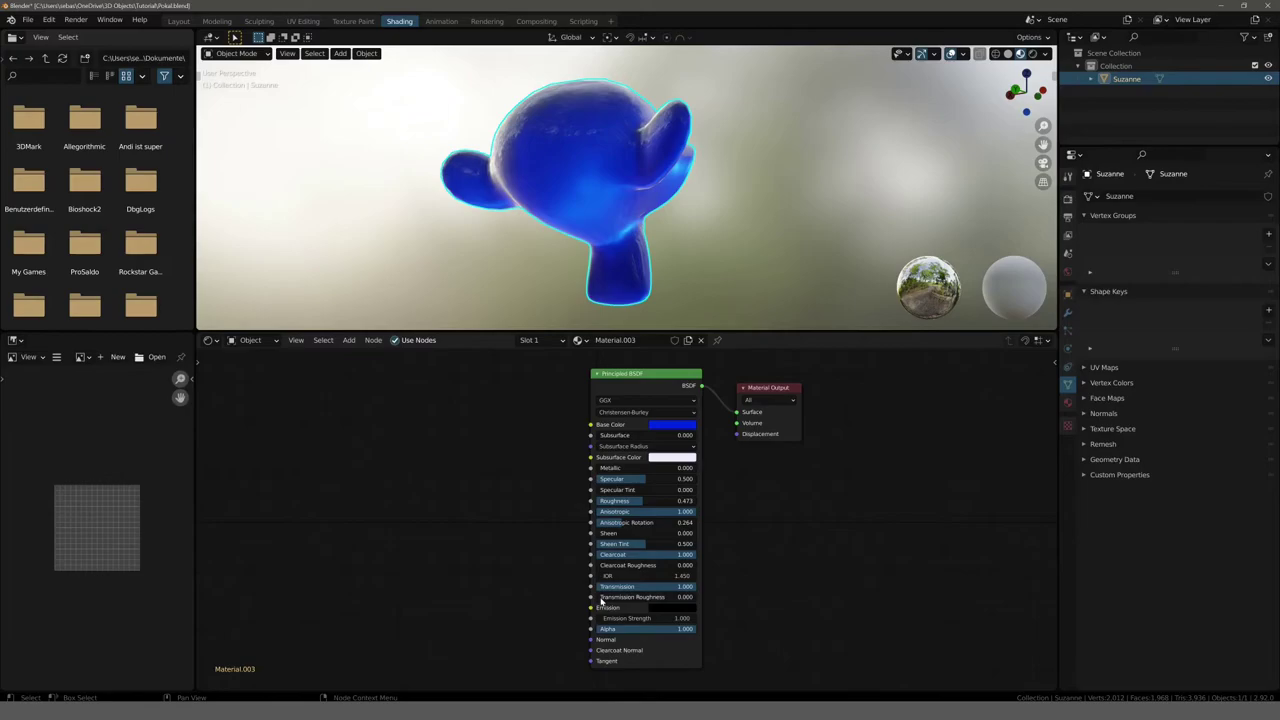
mouse_move(600, 597)
left_mouse_down()
mouse_move(696, 597)
mouse_move(596, 600)
left_mouse_up()
mouse_move(560, 200)
middle_mouse_down()
mouse_move(403, 236)
mouse_move(399, 226)
middle_mouse_up()
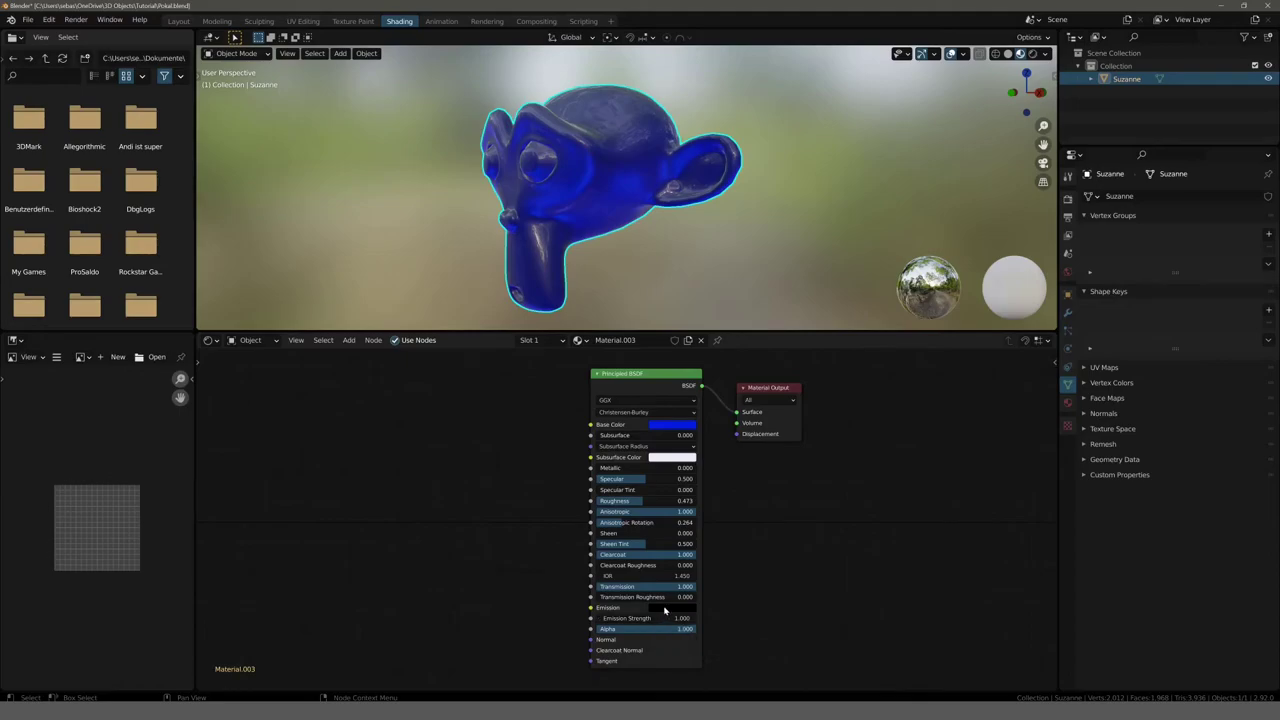
- Open the colour picker for Material.003's black Emission colour on the Principled BSDF node
left_click(664, 609)
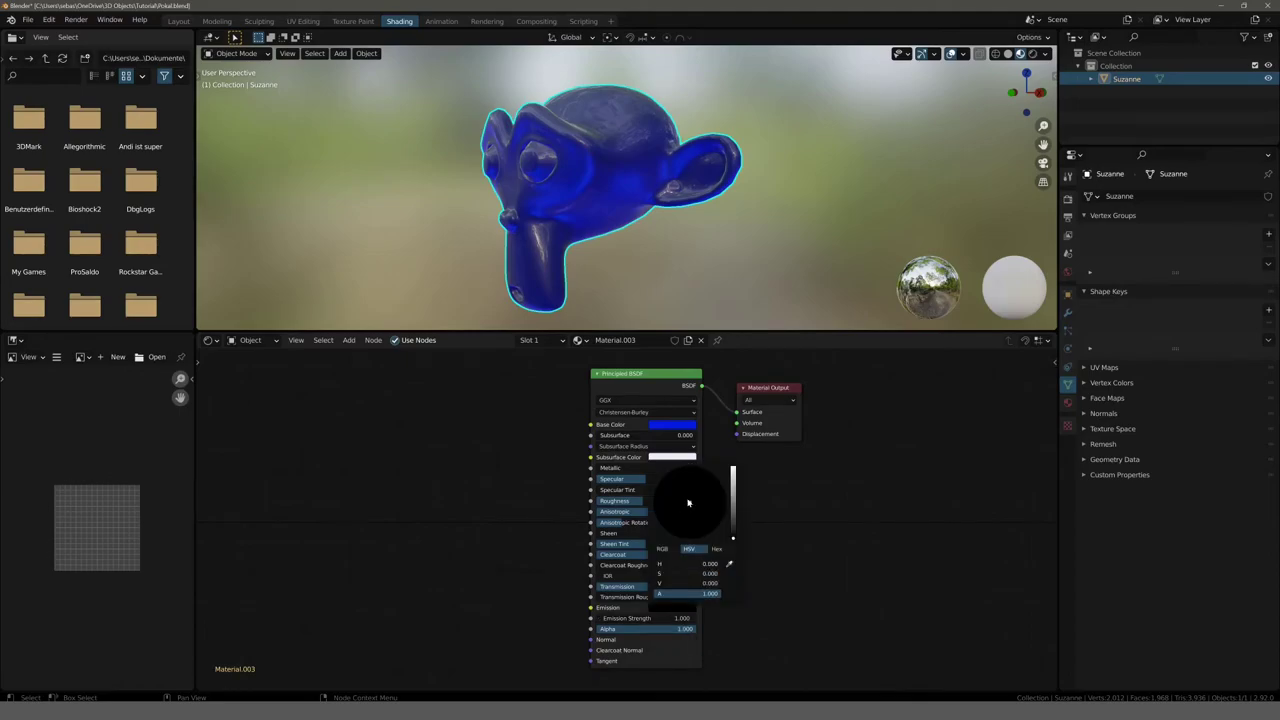